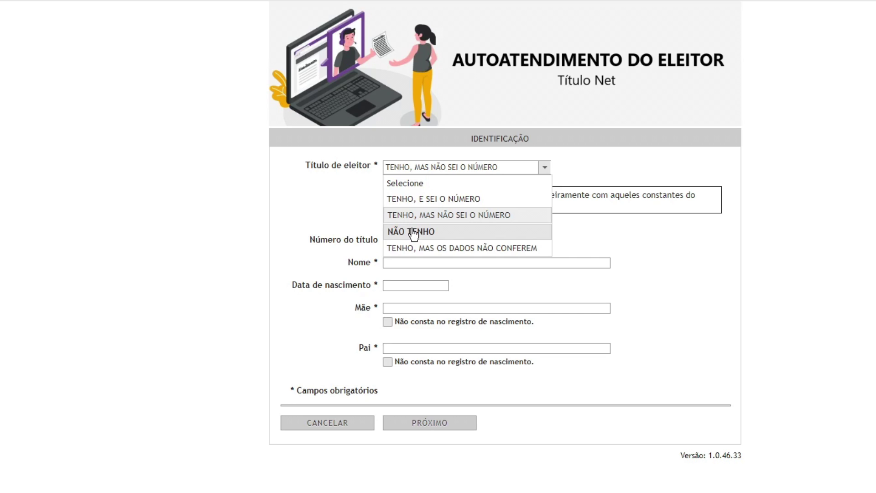
# Complete the identification form with the option TENHO, E SEI O NÚMERO and the voter's personal details, and submit it.
pyautogui.click(406, 199)
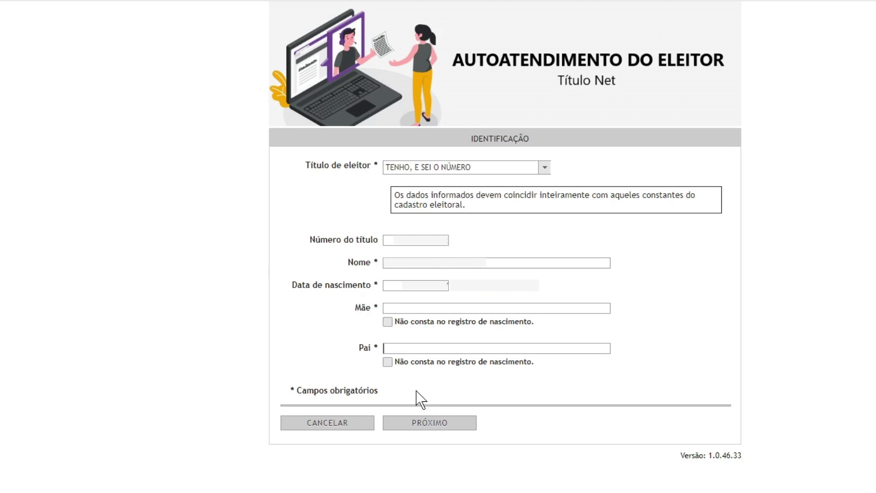
pyautogui.click(388, 322)
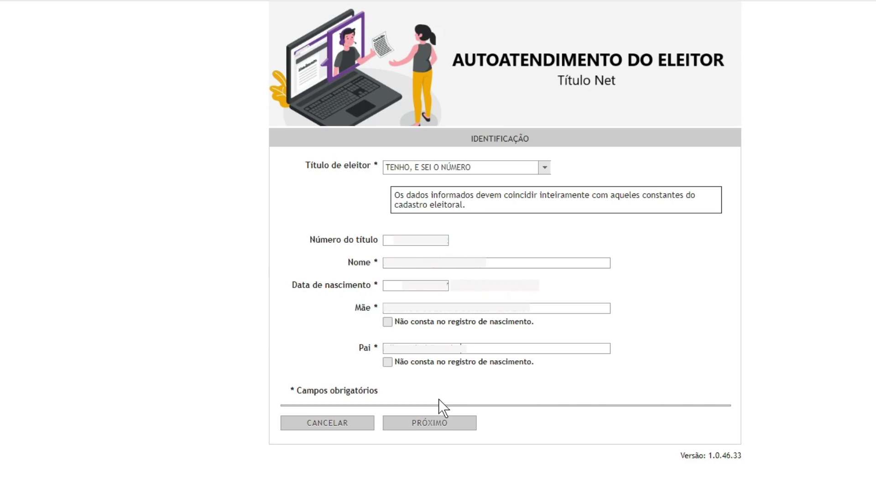
pyautogui.click(431, 423)
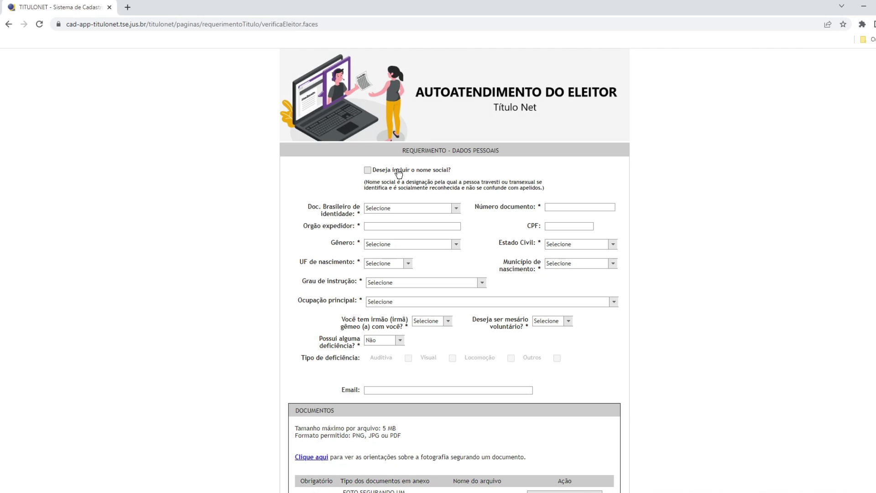
# Set the identity document to RG with issuing body SSP/SP, and enter the document number and CPF.
pyautogui.click(387, 209)
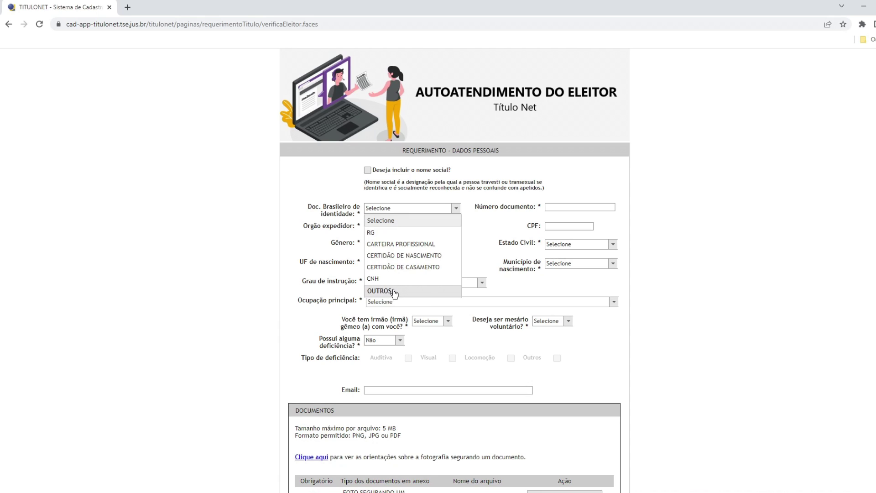
pyautogui.click(371, 235)
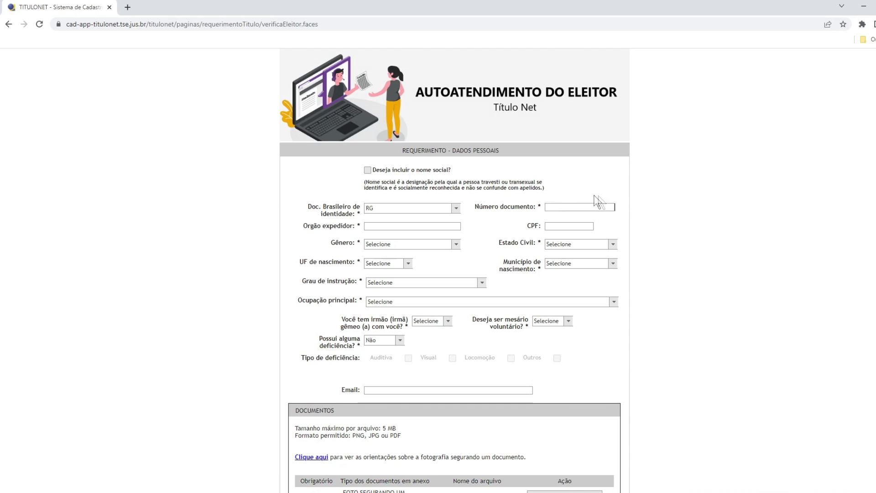
pyautogui.click(368, 225)
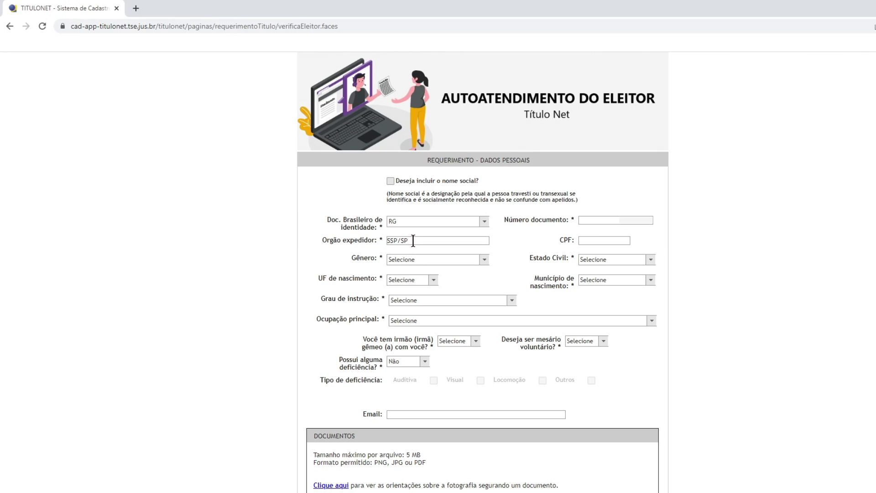
pyautogui.moveTo(410, 241); pyautogui.dragTo(370, 244)
pyautogui.click(599, 241)
pyautogui.hotkey('ctrl', 'v')
# Set the gender to MASCULINO and the marital status to CASADO.
pyautogui.click(485, 261)
pyautogui.click(398, 295)
pyautogui.click(651, 260)
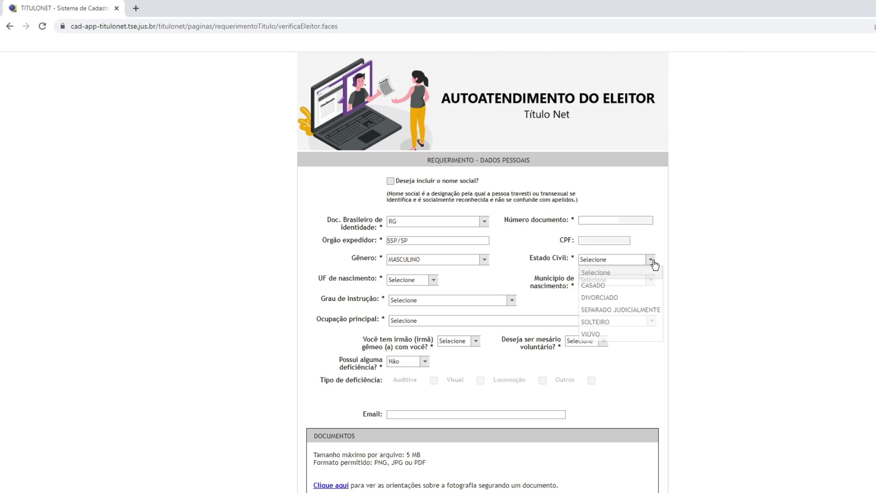
pyautogui.click(614, 284)
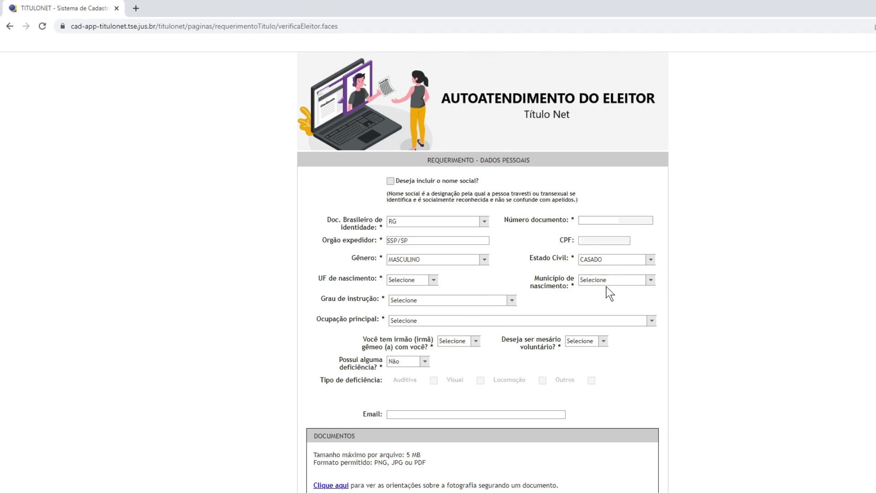
# Set the state of birth to SP and choose the municipality of birth.
pyautogui.click(436, 280)
pyautogui.scroll(-4, 401, 315)
pyautogui.scroll(-3, 404, 318)
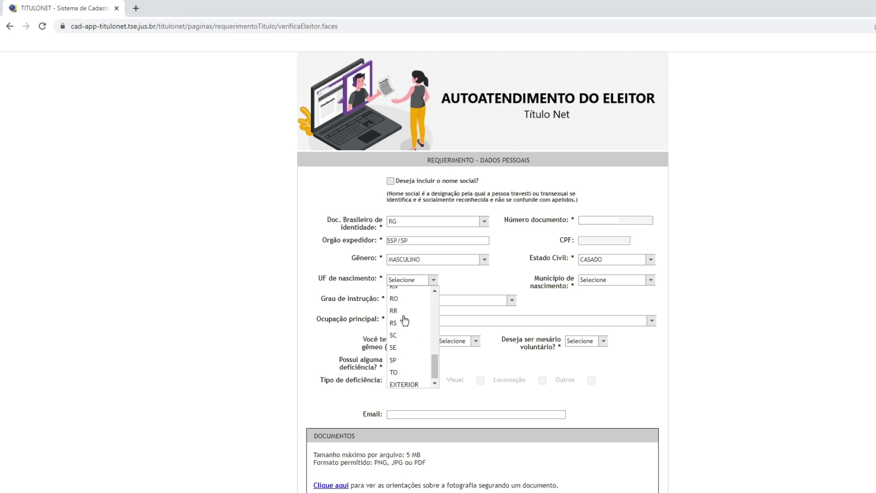
pyautogui.click(401, 357)
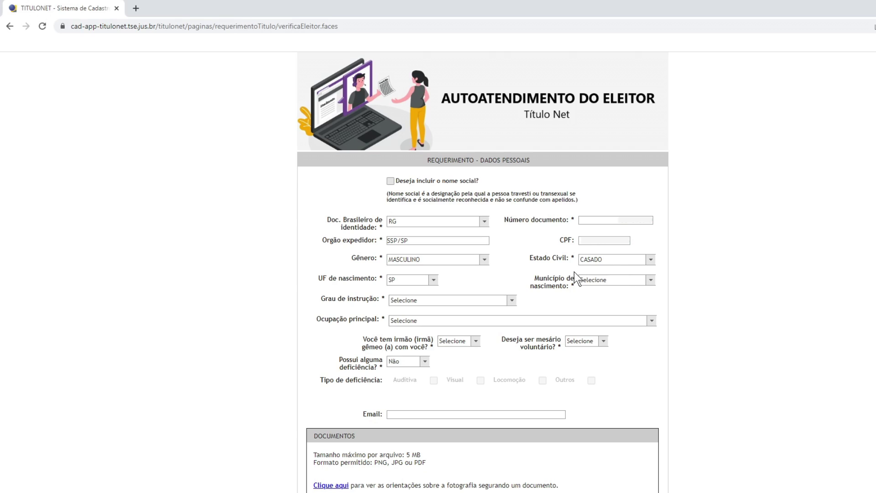
pyautogui.click(651, 287)
pyautogui.click(671, 298)
# Fill in the education level, main occupation and contact e-mail, and answer Não to the twin and volunteer poll worker questions.
pyautogui.click(512, 302)
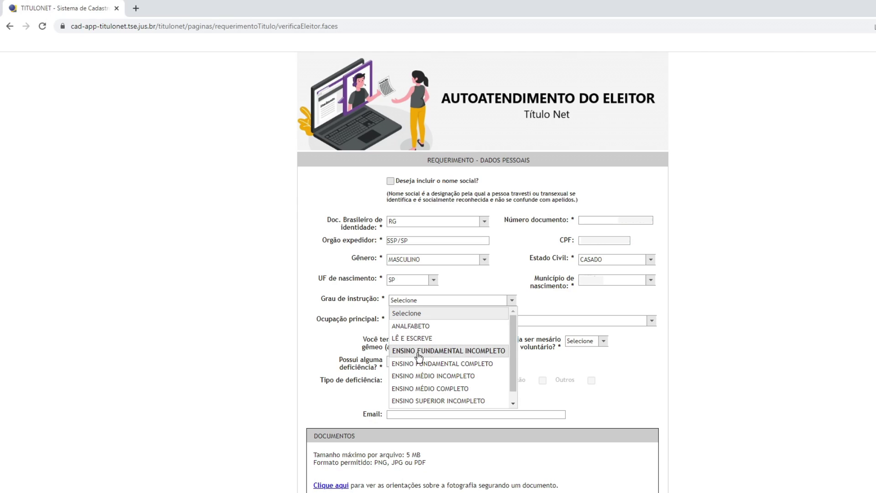
pyautogui.click(465, 365)
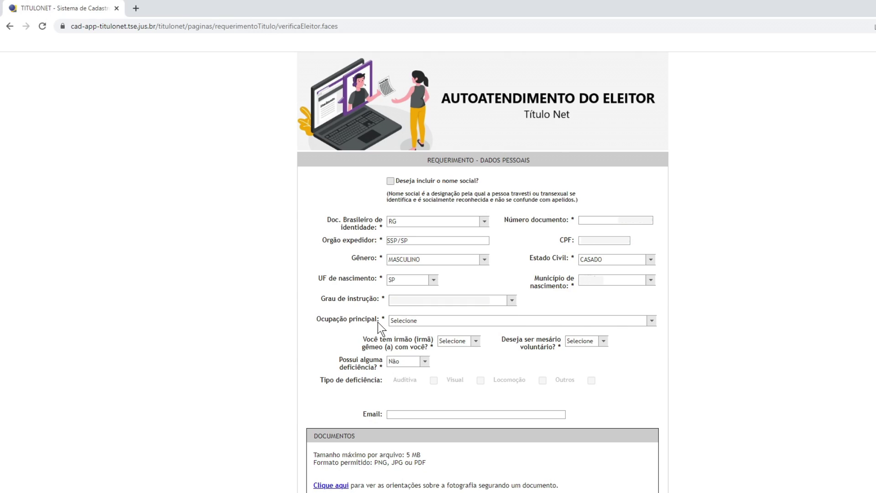
pyautogui.click(651, 321)
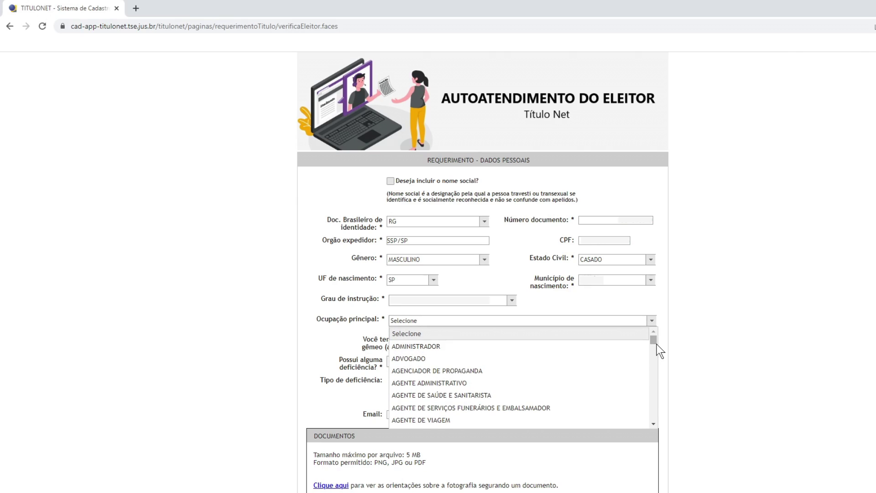
pyautogui.click(394, 346)
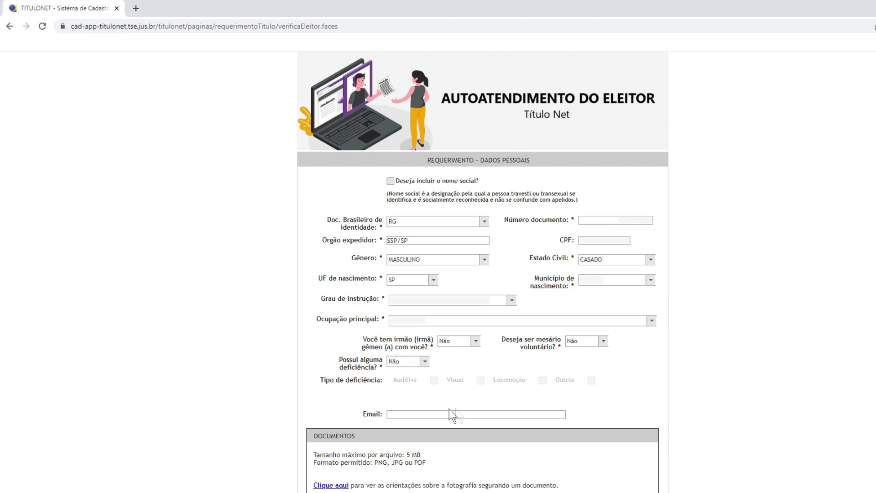
pyautogui.click(548, 415)
# Attach foto segurando RG.jpg as the required photo of the voter holding a document.
pyautogui.scroll(-3, 420, 338)
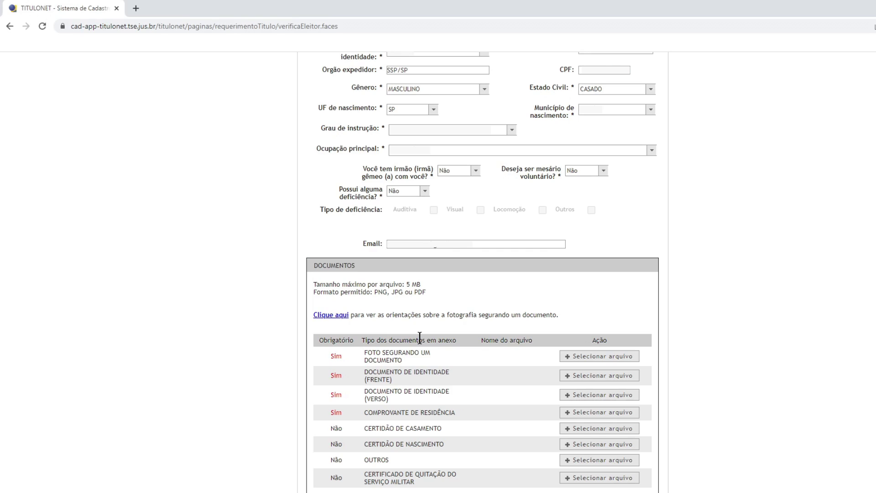
pyautogui.moveTo(419, 337); pyautogui.dragTo(508, 417)
pyautogui.click(366, 356)
pyautogui.click(579, 356)
pyautogui.click(121, 78)
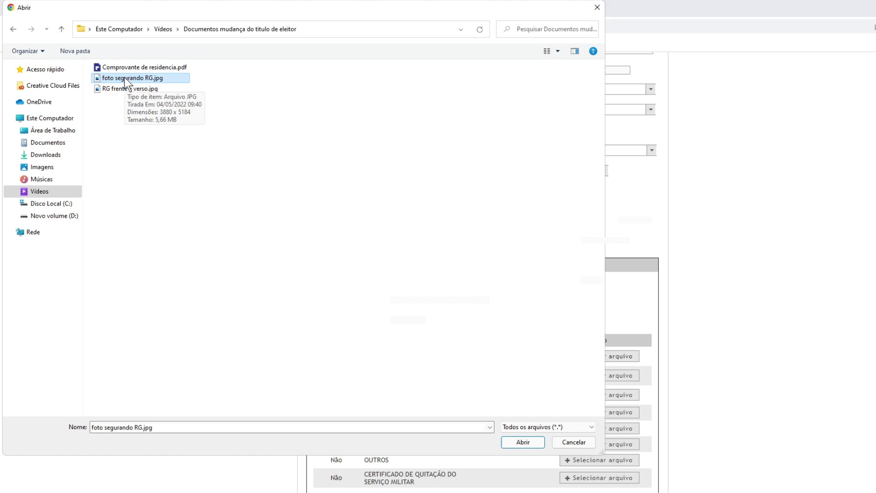
pyautogui.press('Return')
pyautogui.moveTo(364, 352); pyautogui.dragTo(415, 357)
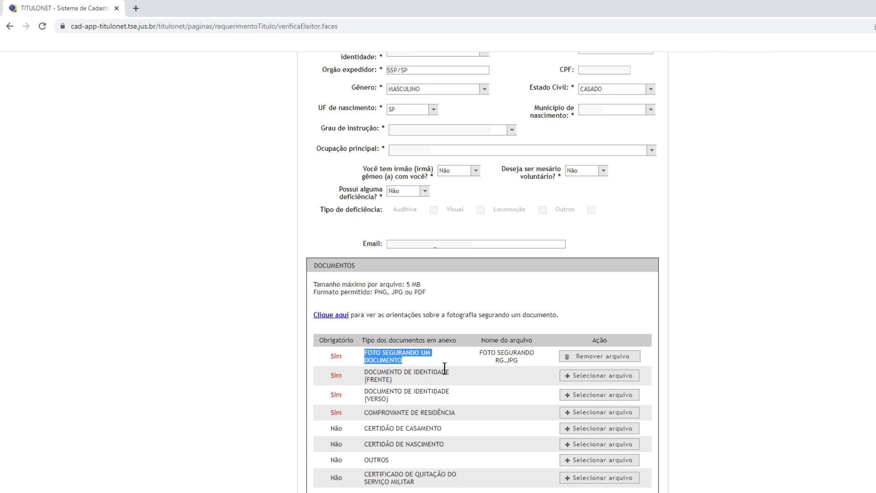
pyautogui.click(476, 350)
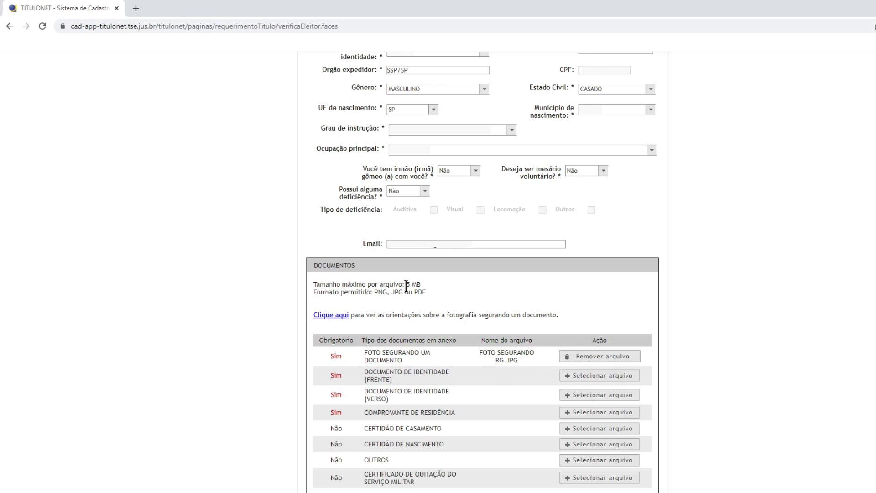
# Check the attachment size and format limits, and attach RG frente.jpg as the front of the identity document.
pyautogui.moveTo(405, 284); pyautogui.dragTo(414, 284)
pyautogui.moveTo(375, 292); pyautogui.dragTo(422, 293)
pyautogui.click(422, 292)
pyautogui.moveTo(364, 371); pyautogui.dragTo(396, 377)
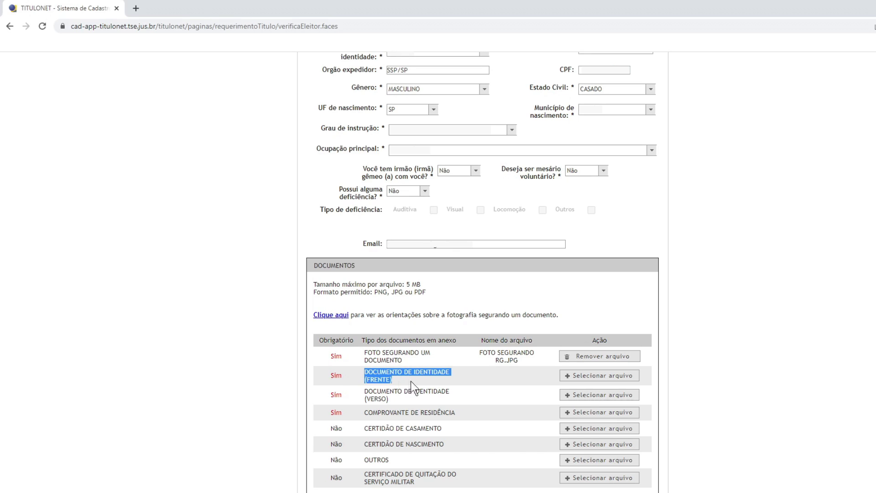
pyautogui.click(597, 377)
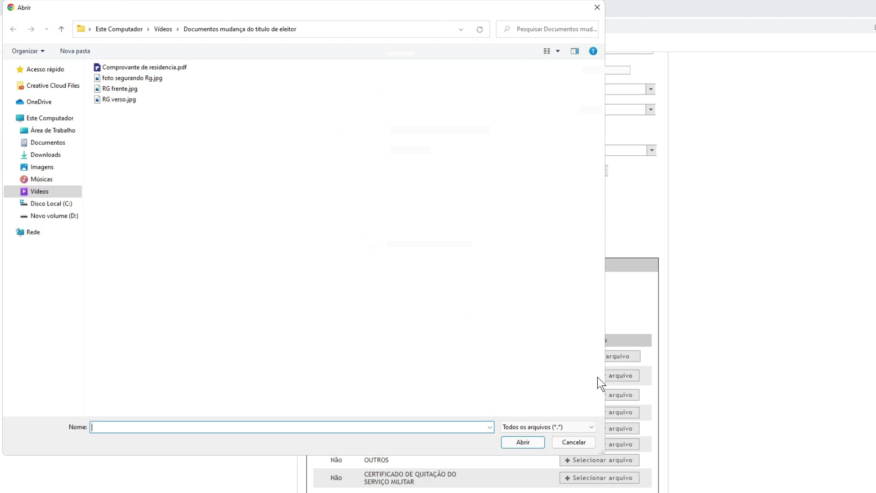
pyautogui.click(122, 91)
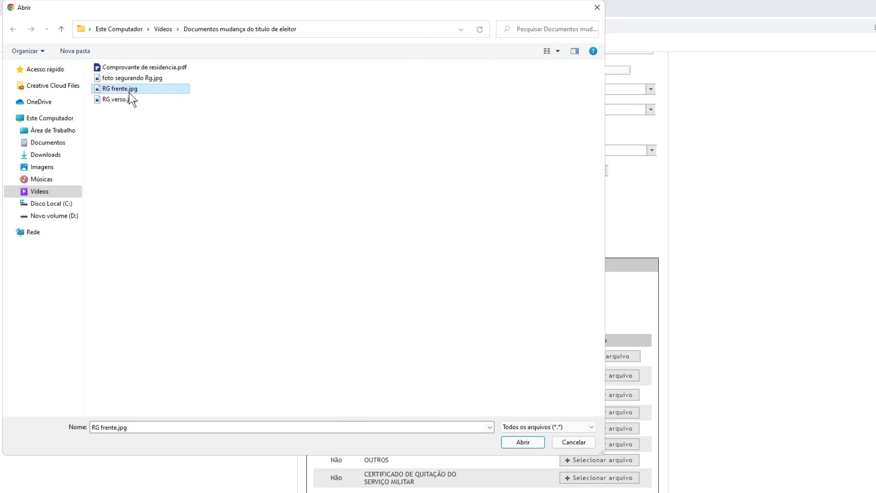
pyautogui.press('Return')
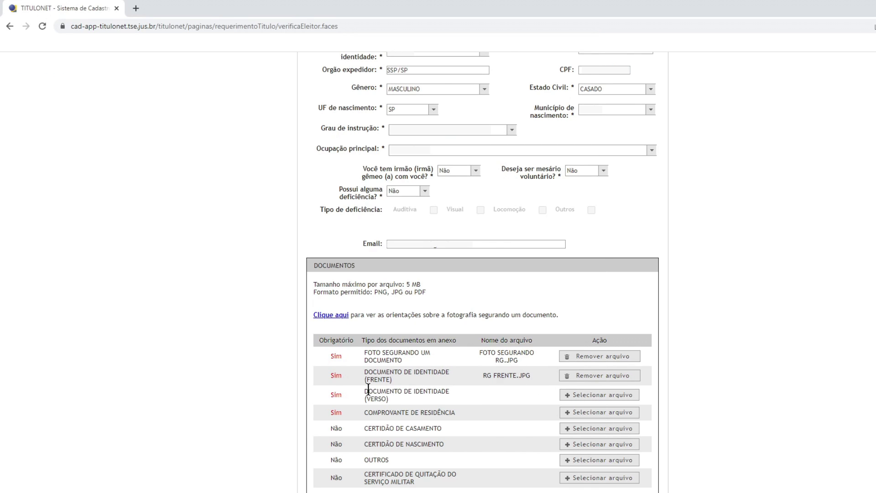
# Attach RG verso.jpg as the back of the identity document.
pyautogui.moveTo(365, 389); pyautogui.dragTo(391, 402)
pyautogui.click(612, 396)
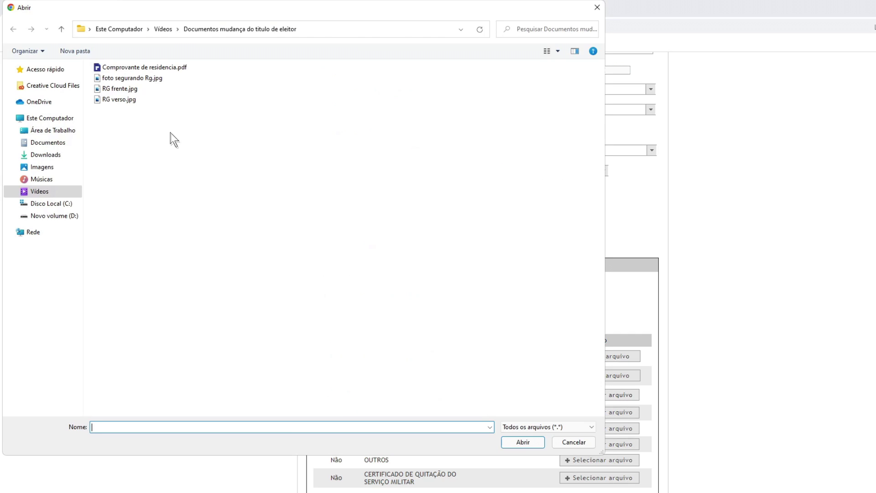
pyautogui.click(127, 100)
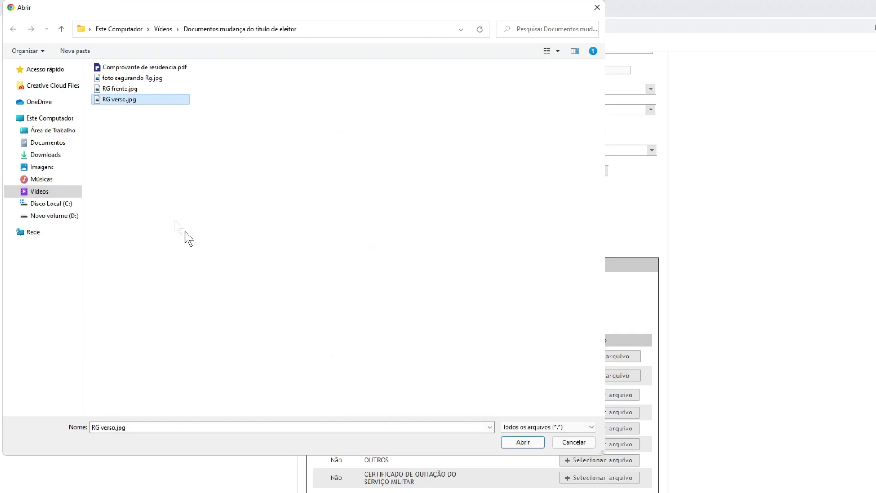
pyautogui.click(523, 442)
# Attach Comprovante de residencia.pdf as the proof of residence and continue to the address form.
pyautogui.moveTo(364, 413); pyautogui.dragTo(455, 413)
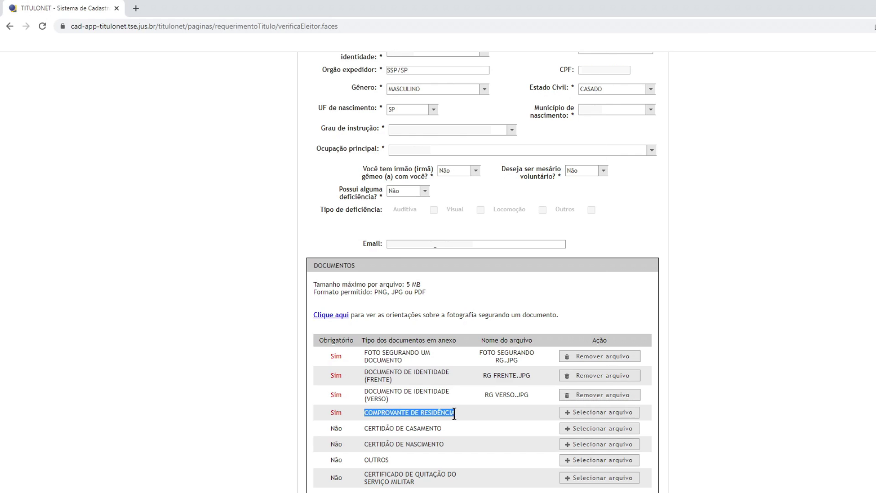
pyautogui.click(458, 420)
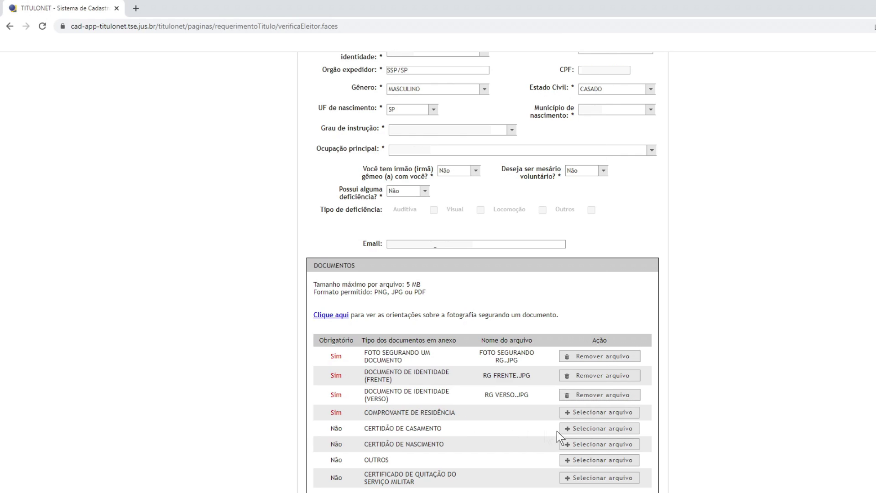
pyautogui.click(596, 413)
pyautogui.click(140, 67)
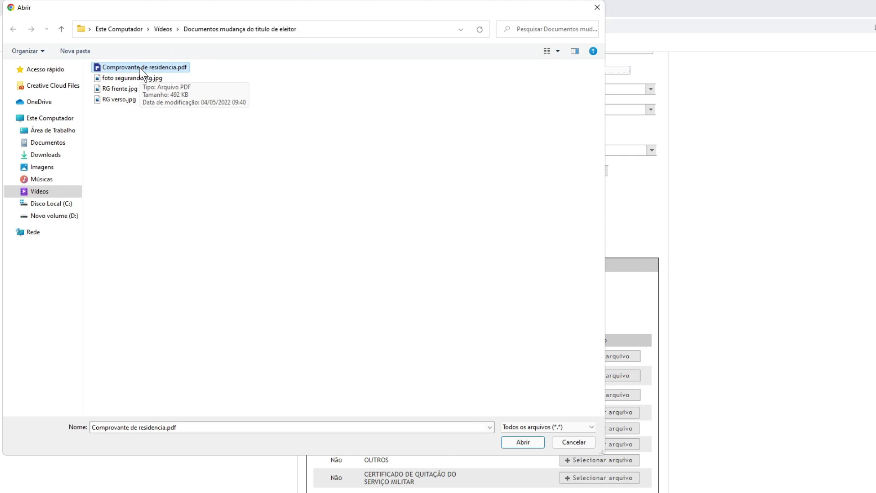
pyautogui.doubleClick(139, 67)
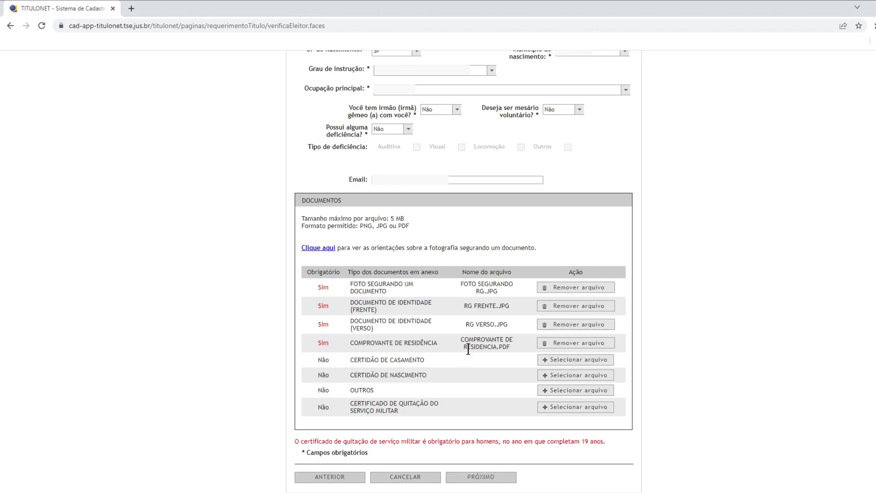
pyautogui.click(500, 478)
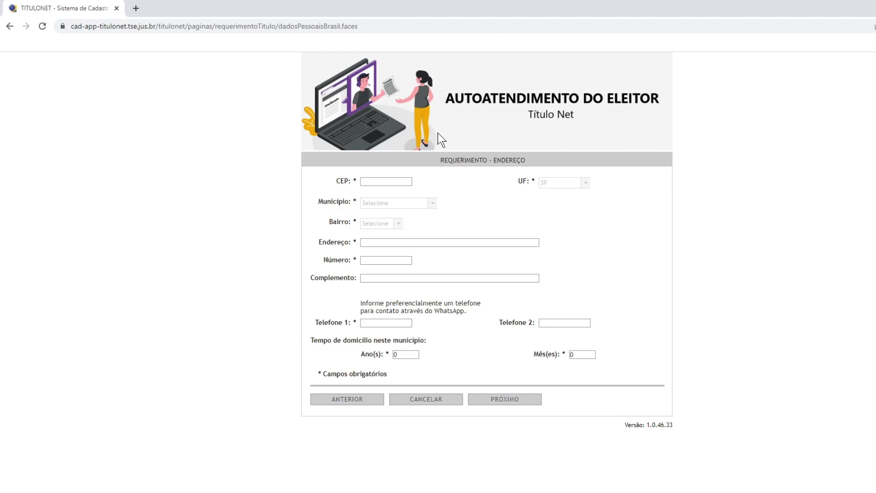
# Fill in the voter's residential address and primary phone number, and continue to the voting place selection.
pyautogui.click(373, 181)
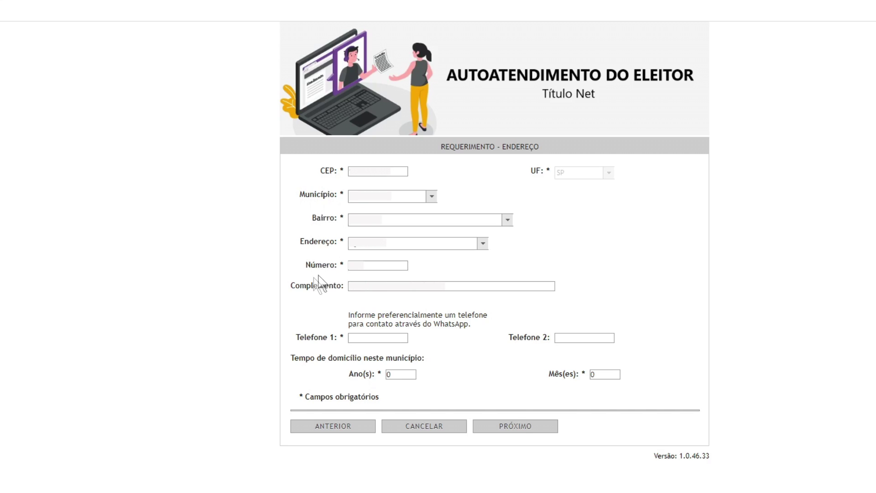
pyautogui.click(380, 338)
pyautogui.hotkey('ctrl', 'v')
pyautogui.click(607, 338)
pyautogui.moveTo(293, 359); pyautogui.dragTo(422, 359)
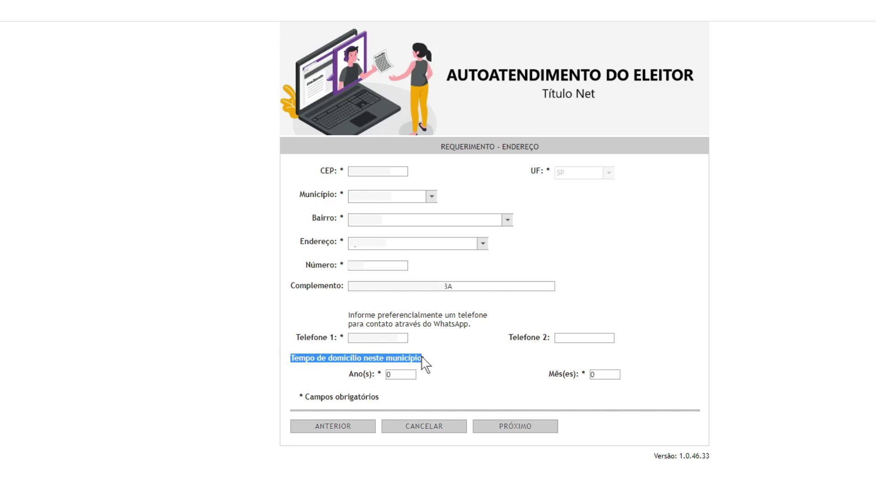
pyautogui.click(435, 377)
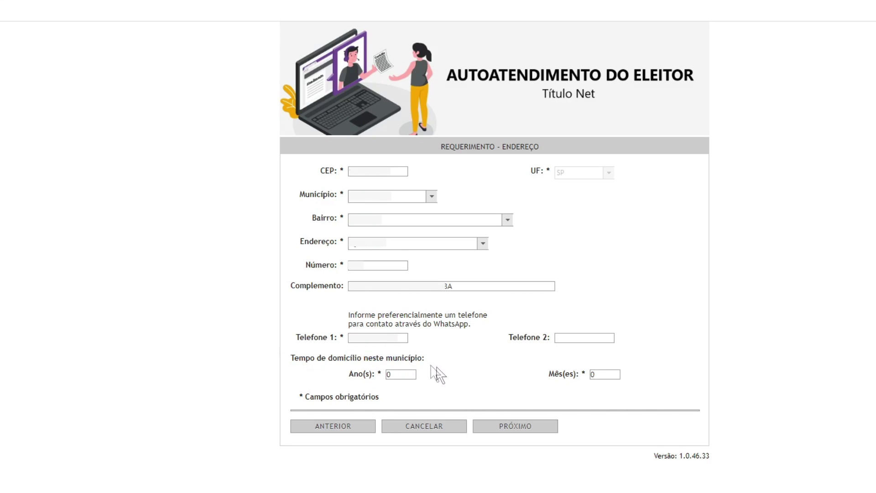
pyautogui.click(540, 427)
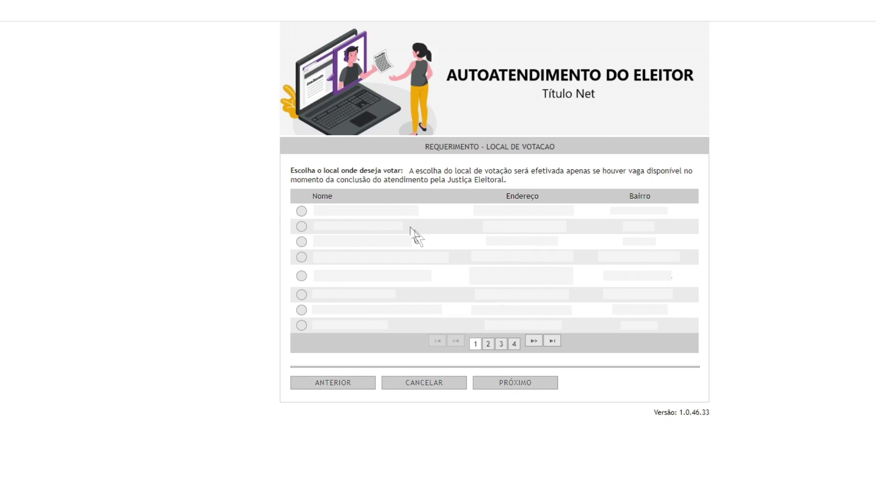
# Choose the seventh voting place on the first page of the list and continue to the confirmation page.
pyautogui.moveTo(409, 170); pyautogui.dragTo(668, 173)
pyautogui.click(302, 309)
pyautogui.click(530, 386)
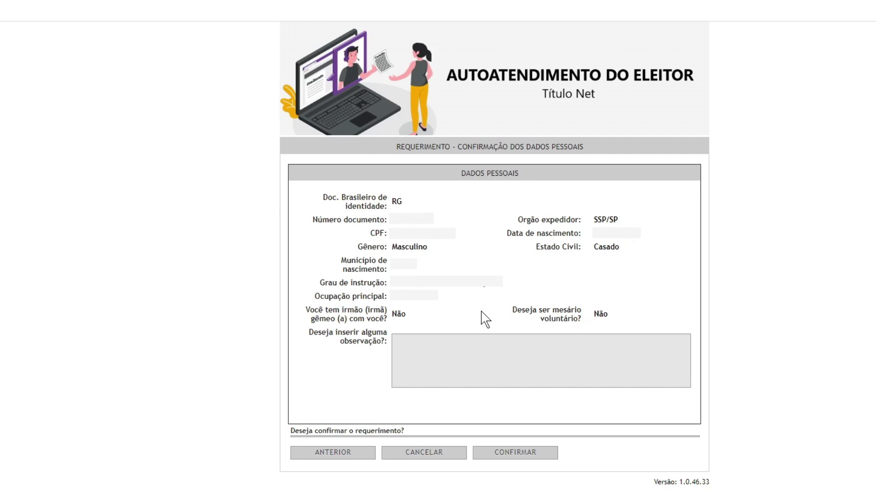
# Review the optional observation field and confirm the voter registration request.
pyautogui.moveTo(309, 332); pyautogui.dragTo(388, 341)
pyautogui.click(395, 343)
pyautogui.click(507, 454)
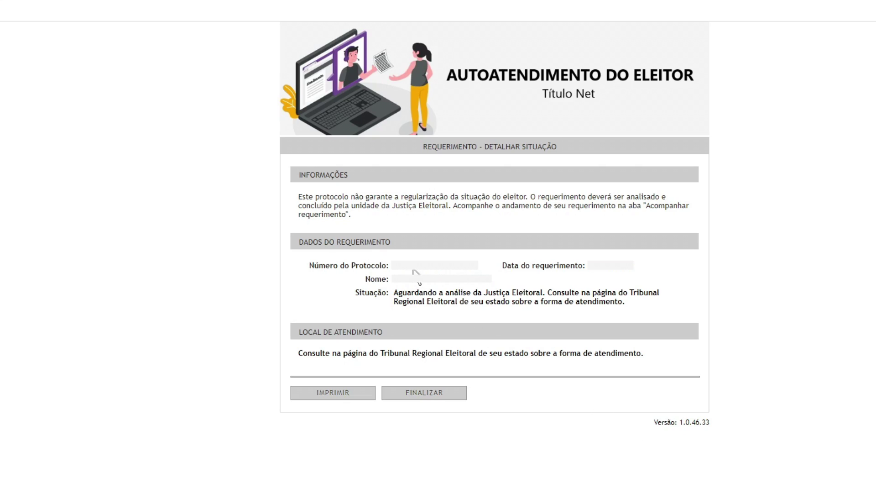
# Select the submitted request's protocol number, and open the Acompanhe uma Solicitação service under Atendimento ao Eleitor on the tse.jus.br site.
pyautogui.moveTo(394, 270); pyautogui.dragTo(462, 270)
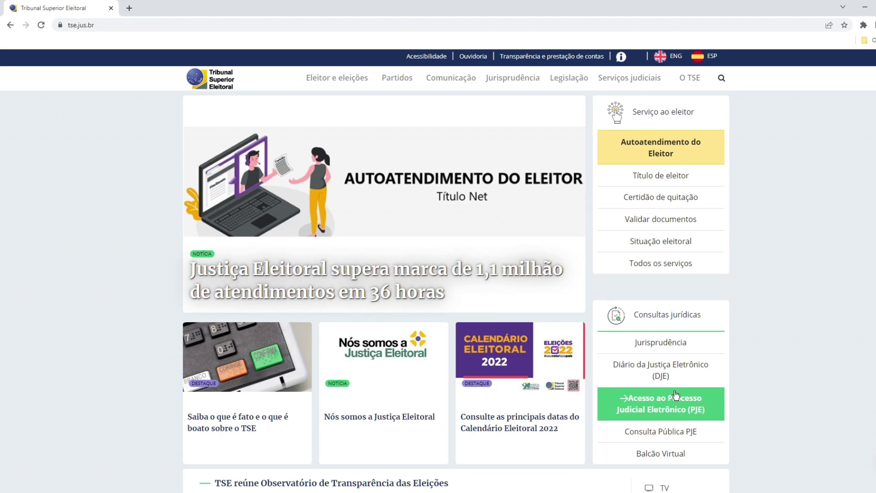
pyautogui.click(126, 25)
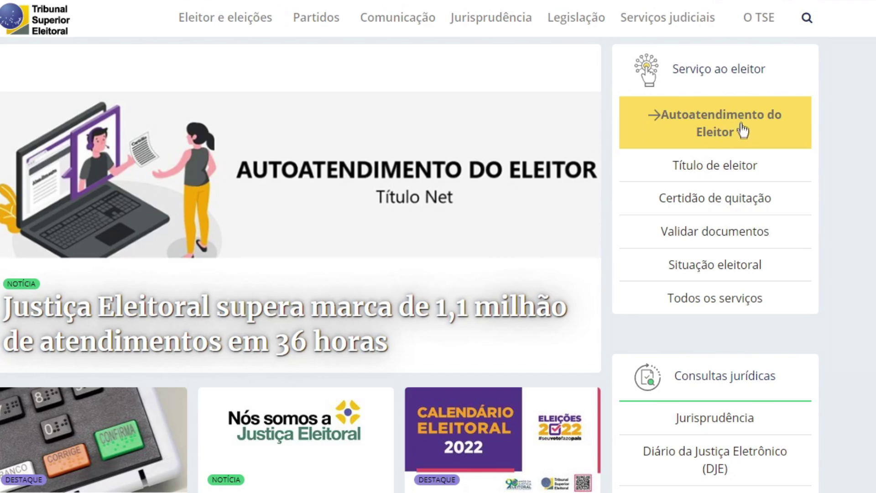
pyautogui.click(721, 125)
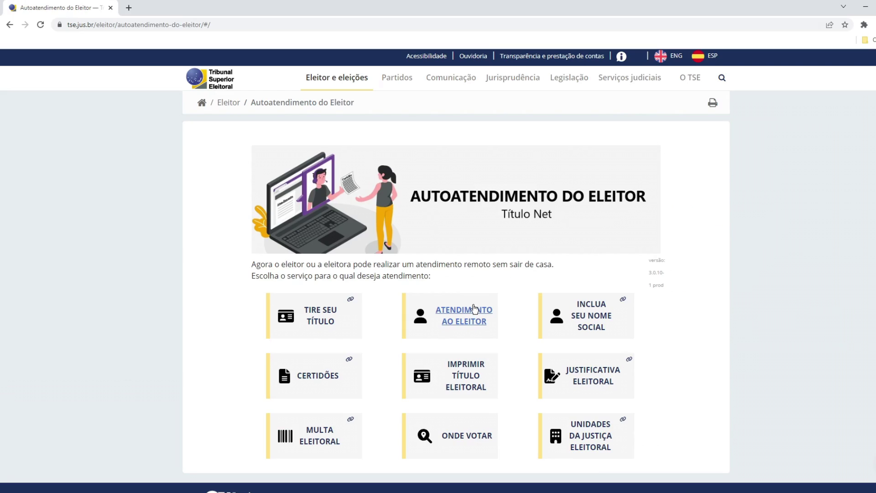
pyautogui.click(475, 315)
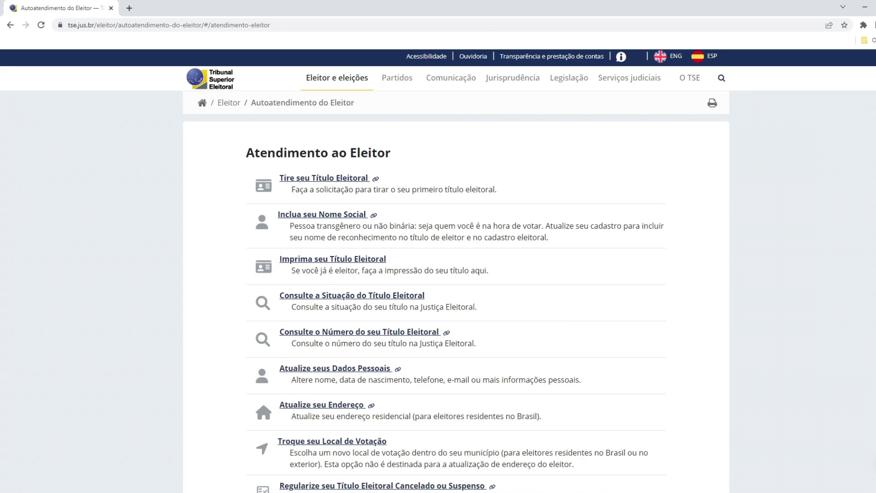
pyautogui.scroll(-3, 438, 274)
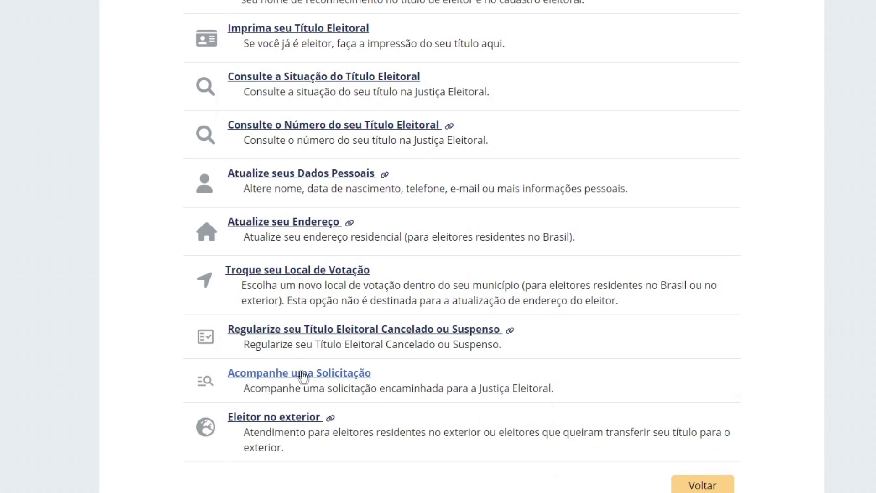
pyautogui.click(319, 374)
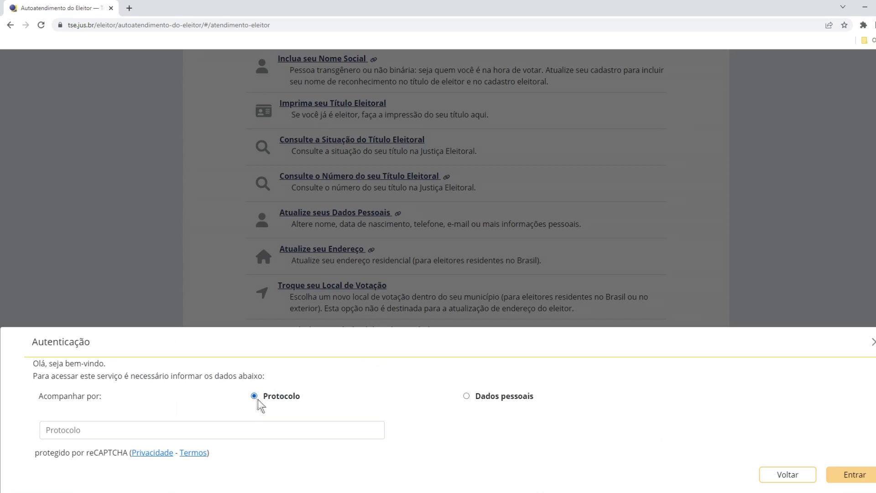
# Look up the request by its protocol number and highlight the expected service time in its tracking details.
pyautogui.click(141, 429)
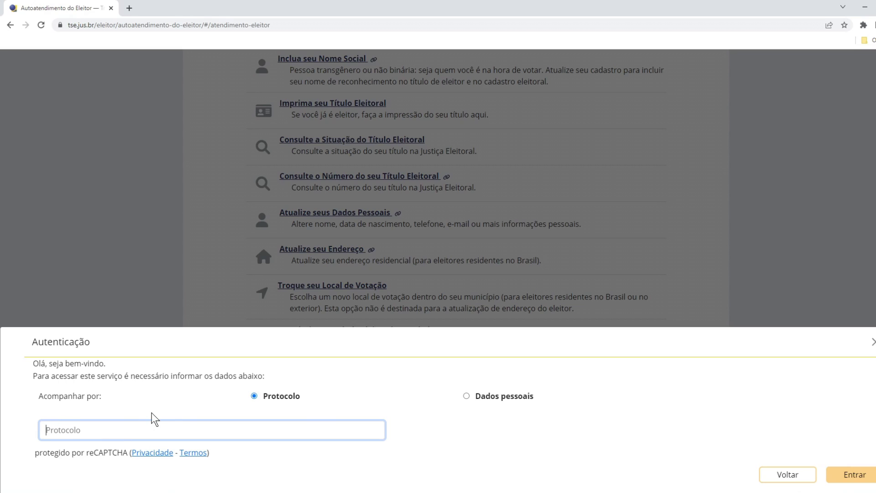
pyautogui.hotkey('ctrl', 'v')
pyautogui.click(854, 474)
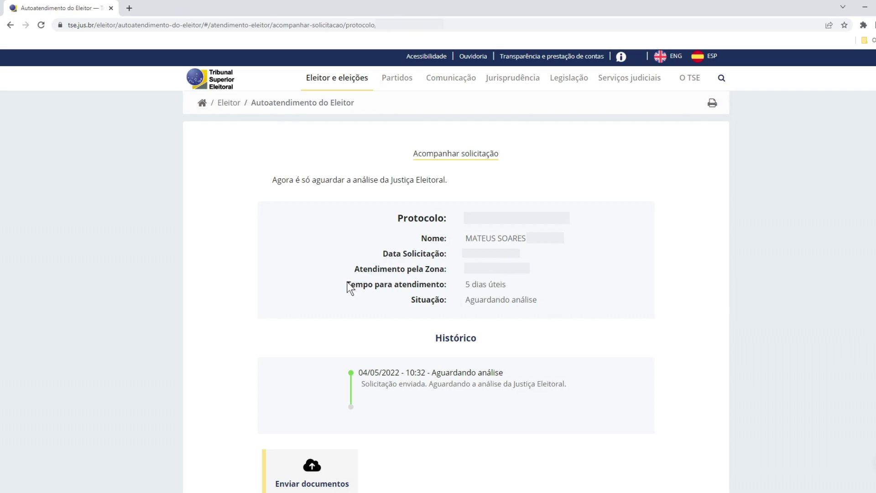
pyautogui.moveTo(347, 281); pyautogui.dragTo(507, 292)
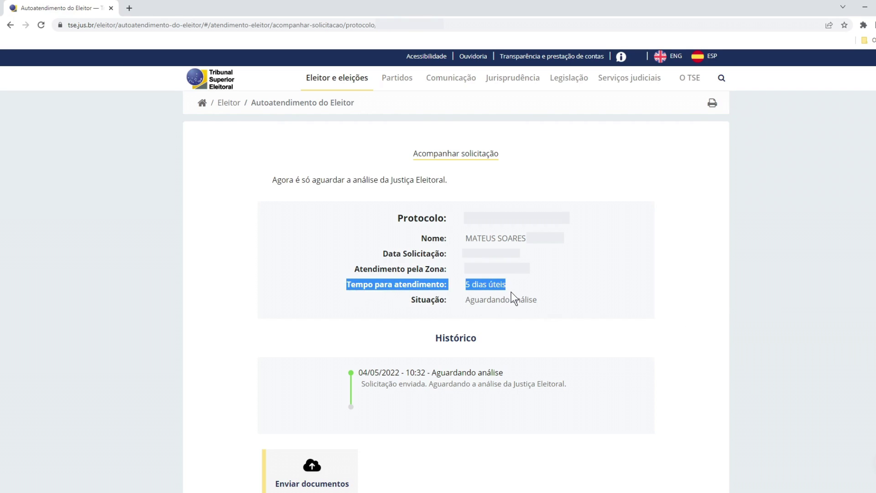